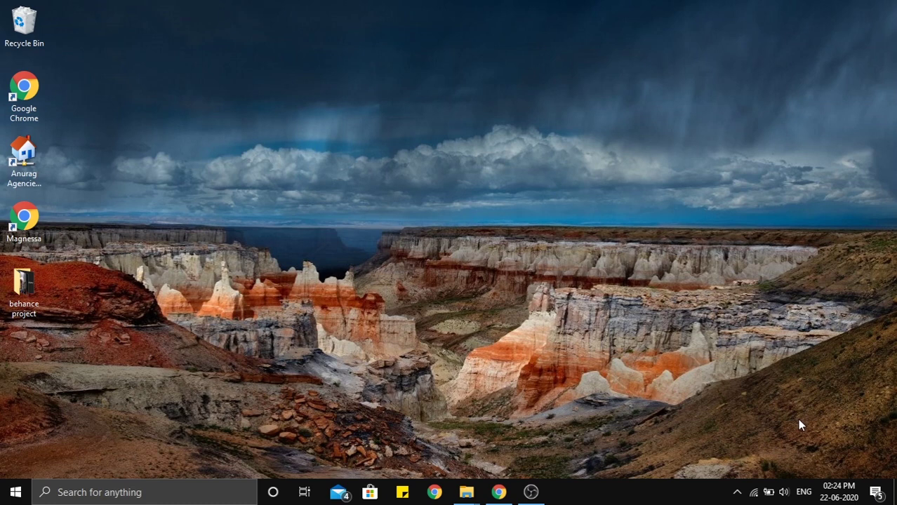
# Step: Bring up the ueli launcher, search it for "adobe", and dismiss it
pyautogui.hotkey('alt', 'space')
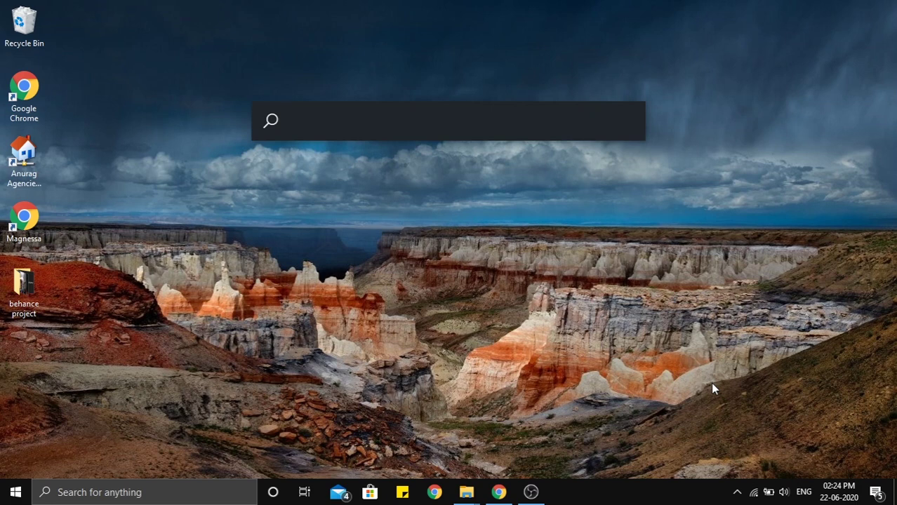
pyautogui.write('adobe')
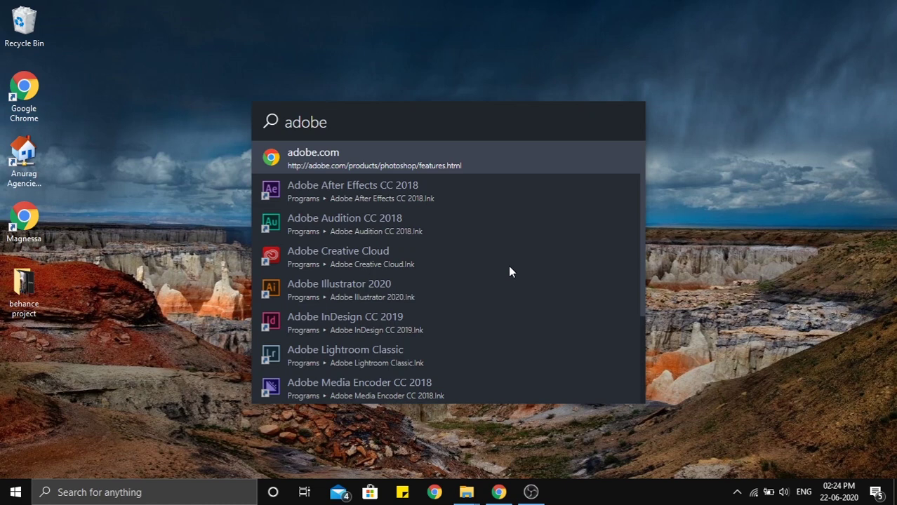
pyautogui.press('Escape')
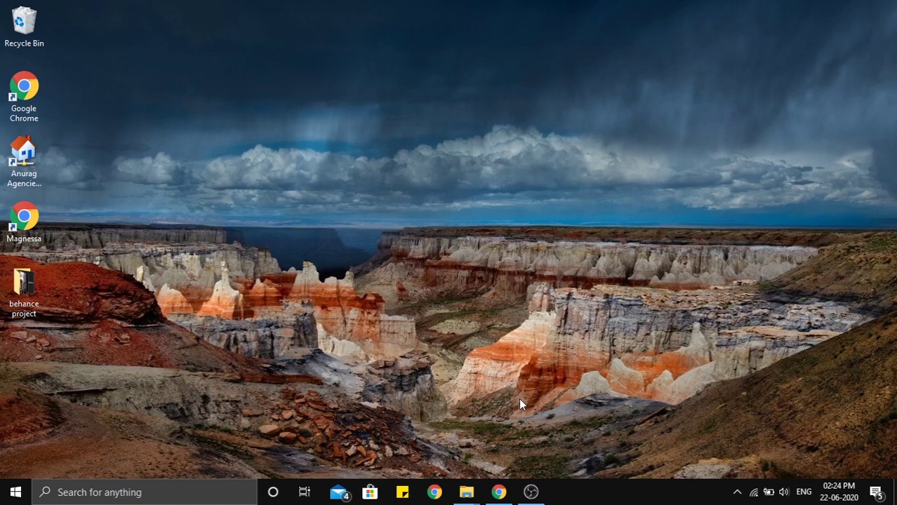
# Step: Switch to the Chrome guest window and search Google for "ueli"
pyautogui.moveTo(495, 500)
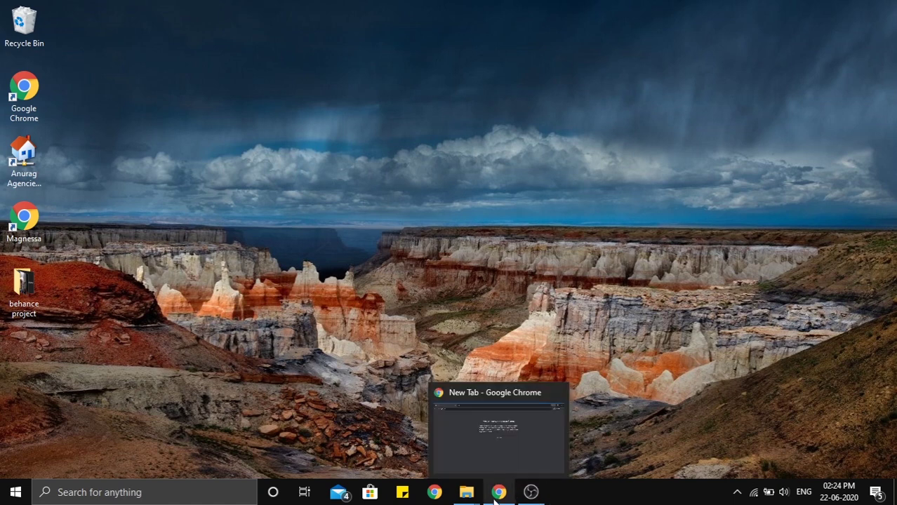
pyautogui.click(497, 494)
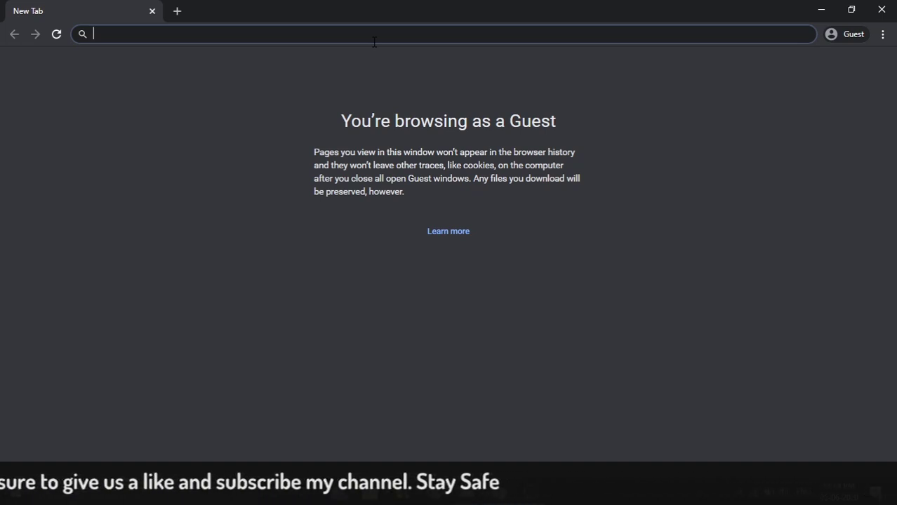
pyautogui.write('ui')
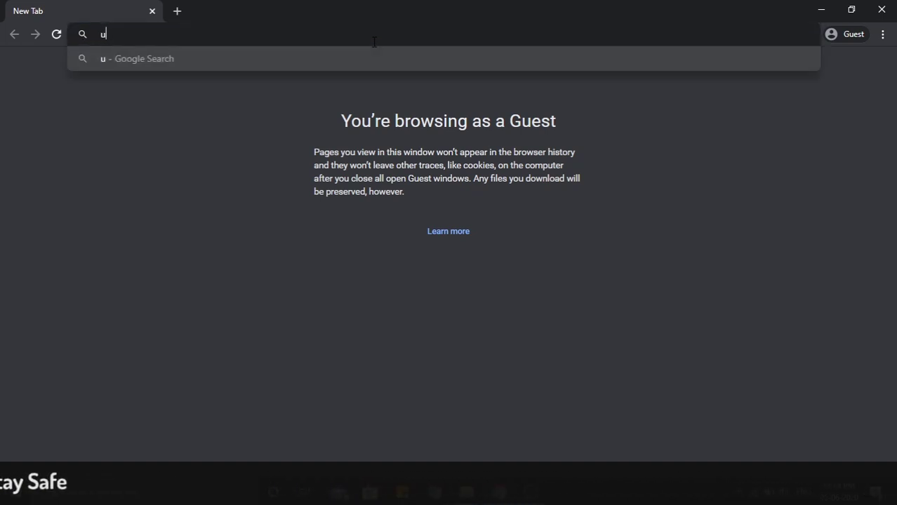
pyautogui.press('BackSpace')
pyautogui.write('eli')
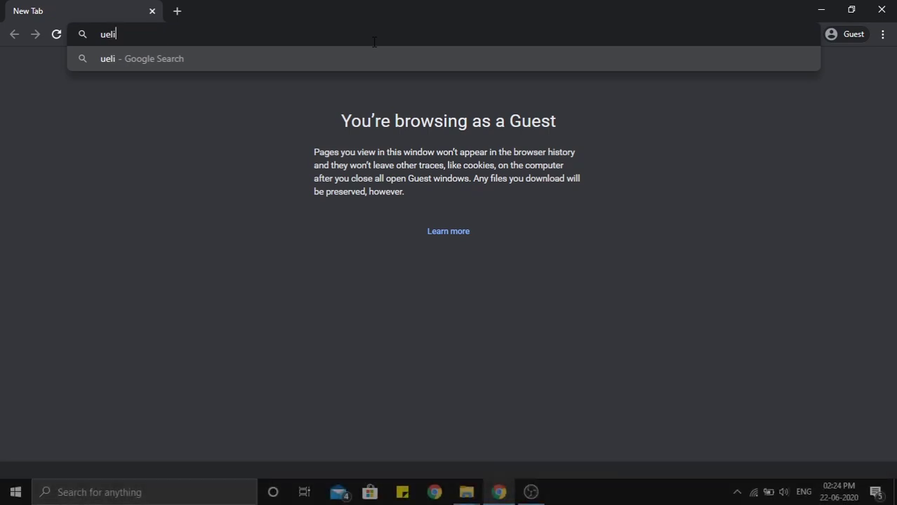
pyautogui.press('Return')
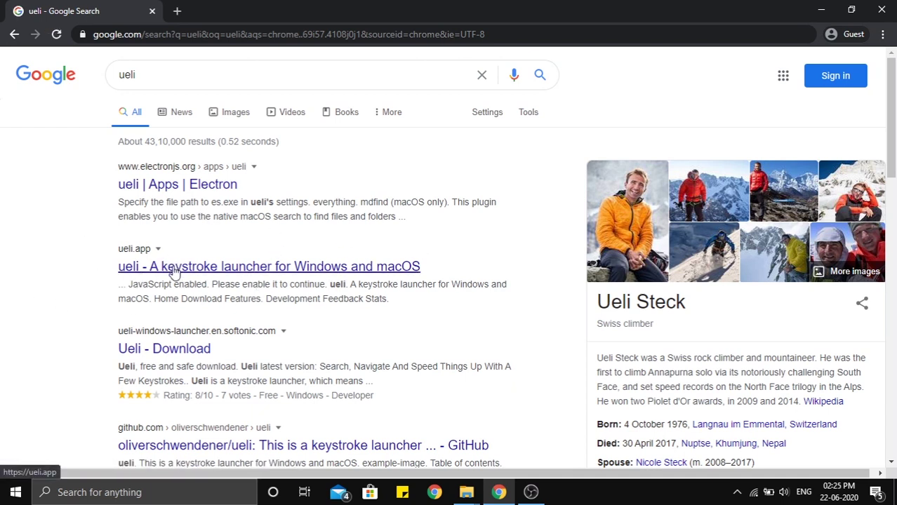
# Step: Open the ueli.app website from the search results, view its download page, and minimize the browser
pyautogui.click(359, 274)
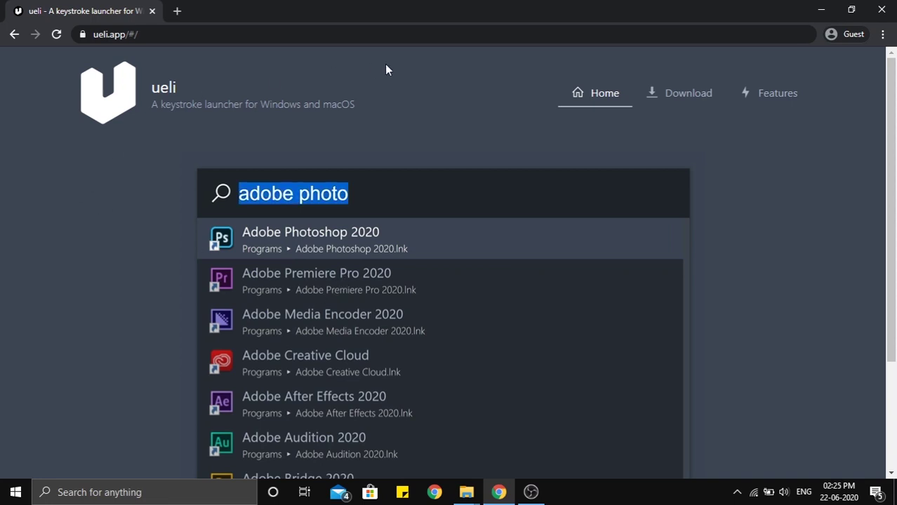
pyautogui.click(687, 102)
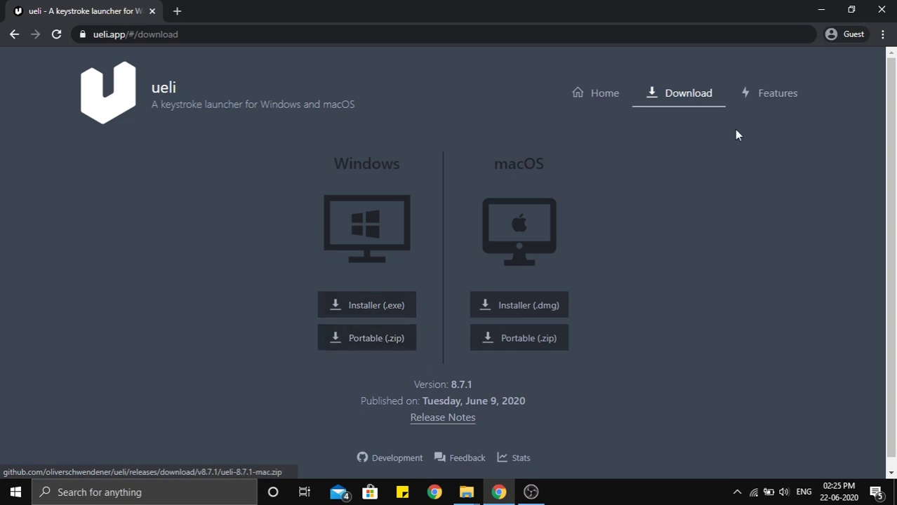
pyautogui.click(818, 9)
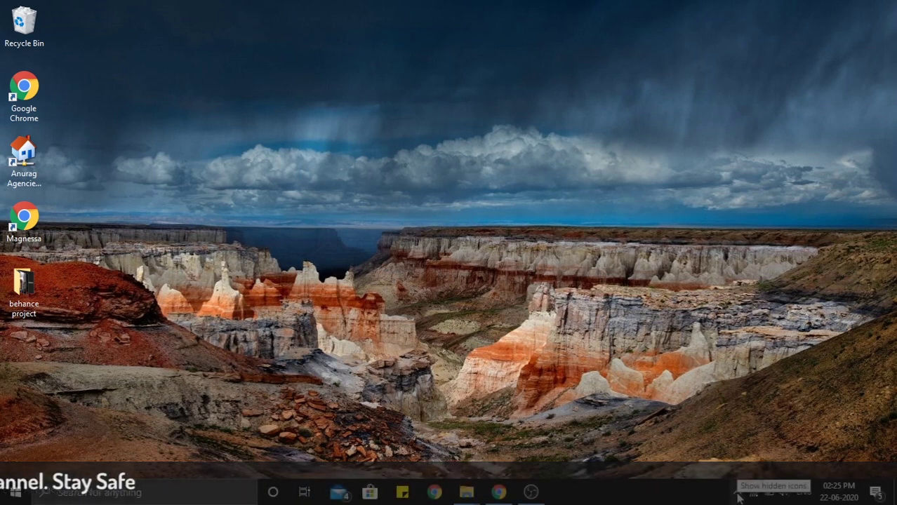
# Step: Show the ueli launcher's search bar using its system tray entry
pyautogui.click(737, 493)
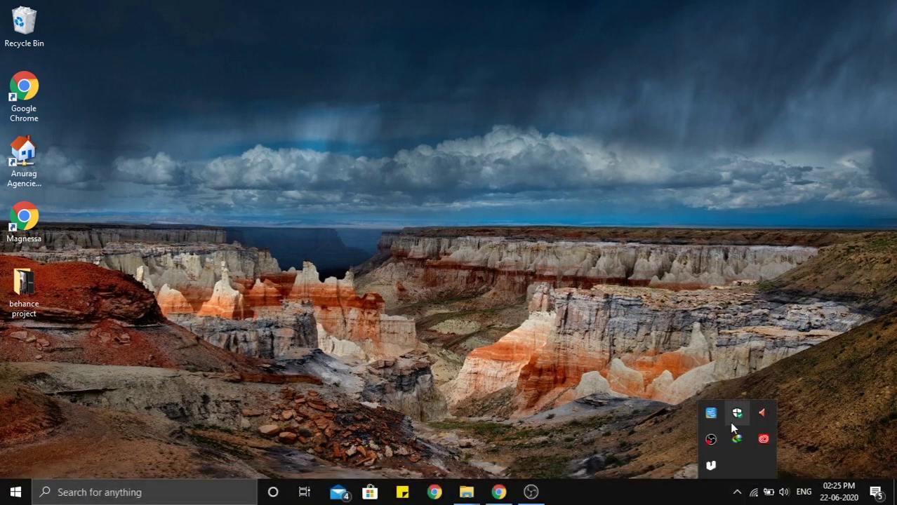
pyautogui.rightClick(711, 466)
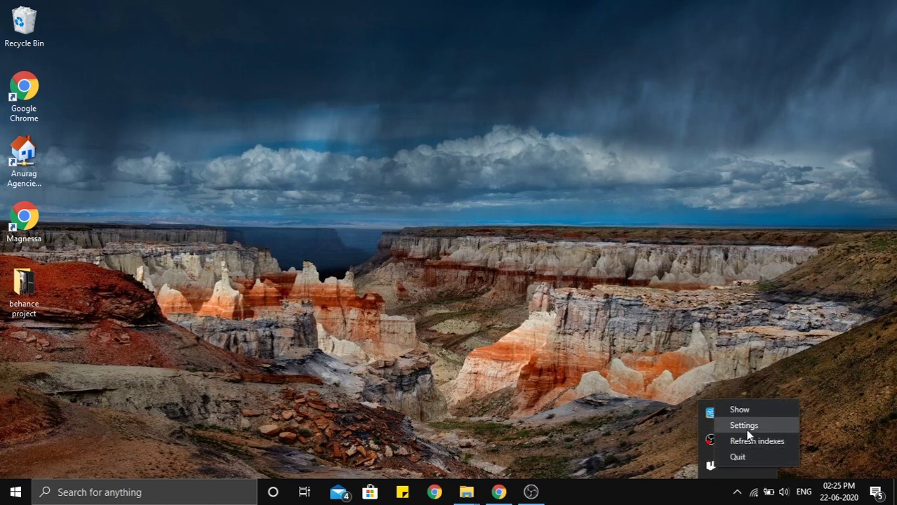
pyautogui.click(753, 413)
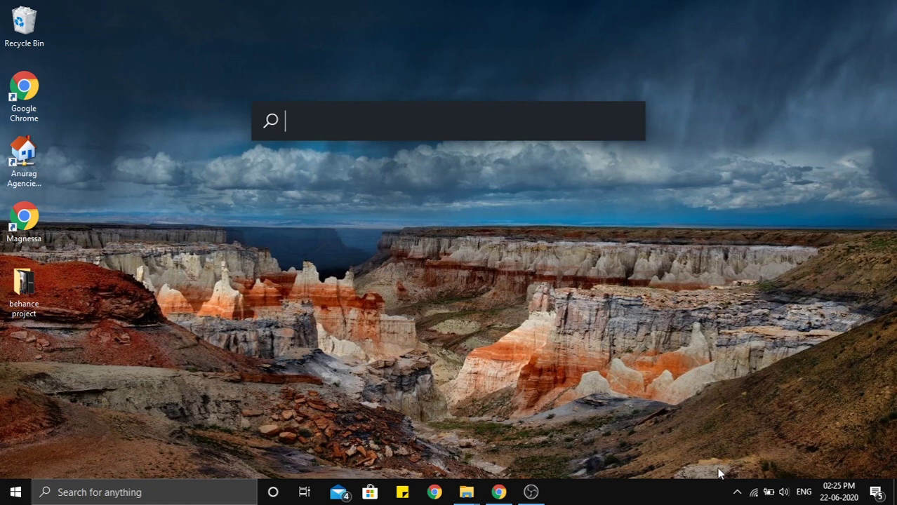
# Step: Open the ueli settings from its system tray entry
pyautogui.click(737, 492)
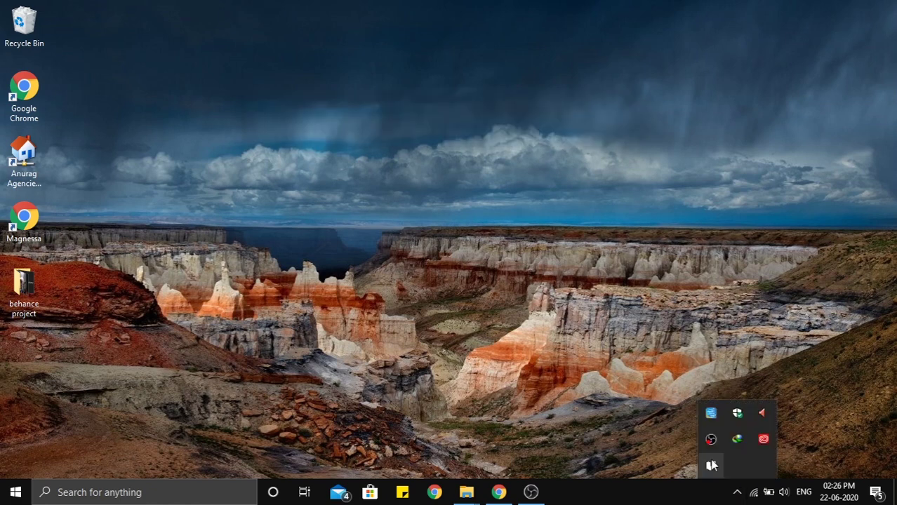
pyautogui.rightClick(711, 465)
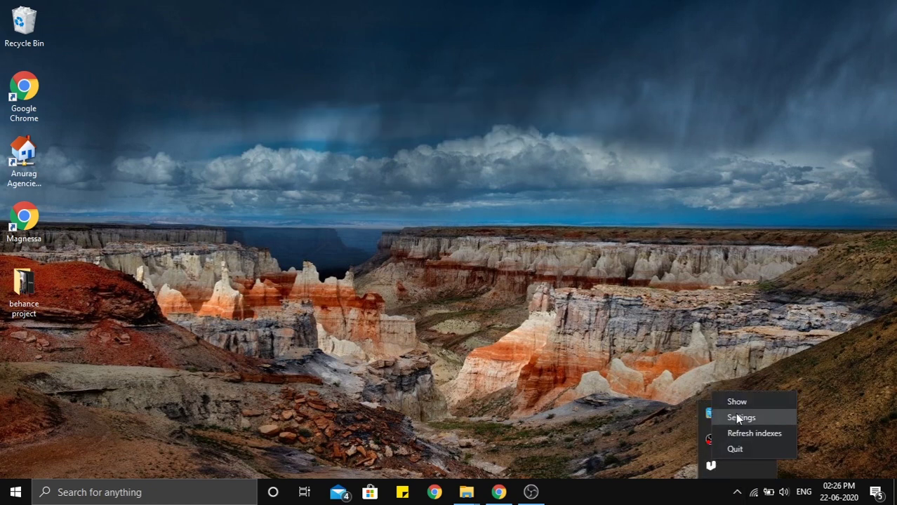
pyautogui.click(738, 419)
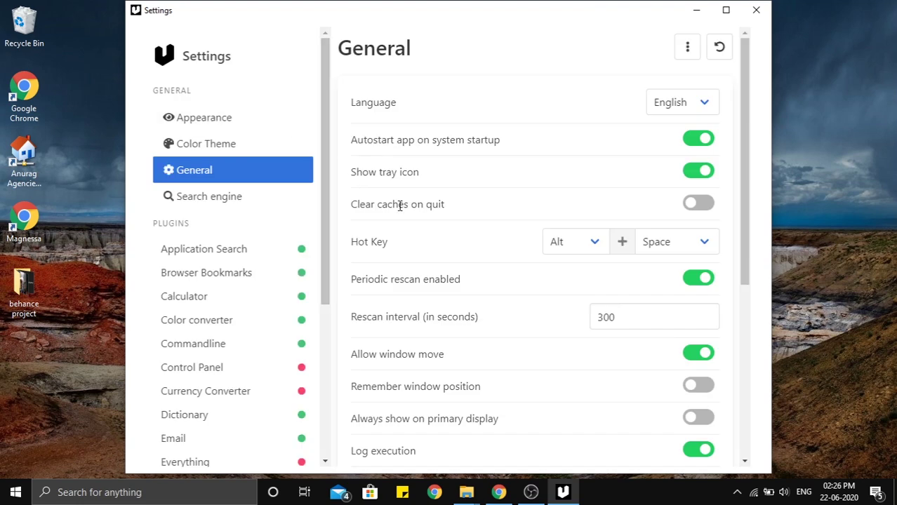
# Step: Examine ueli's General, Appearance and Search engine settings, including the update and version details, and close the settings window
pyautogui.scroll(-2, 470, 239)
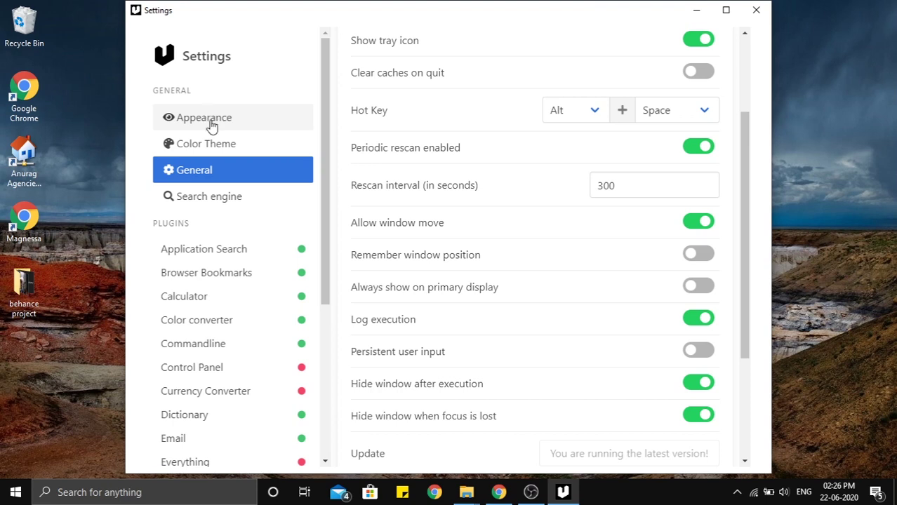
pyautogui.click(209, 117)
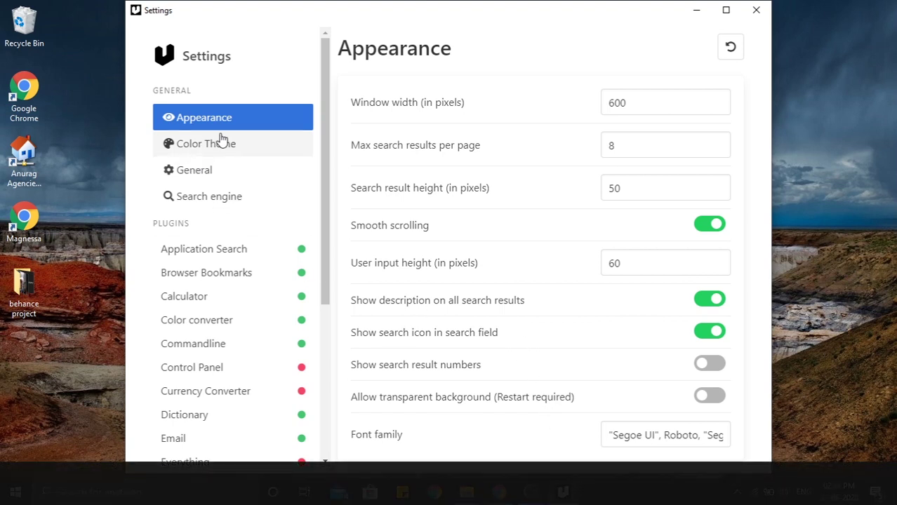
pyautogui.click(217, 197)
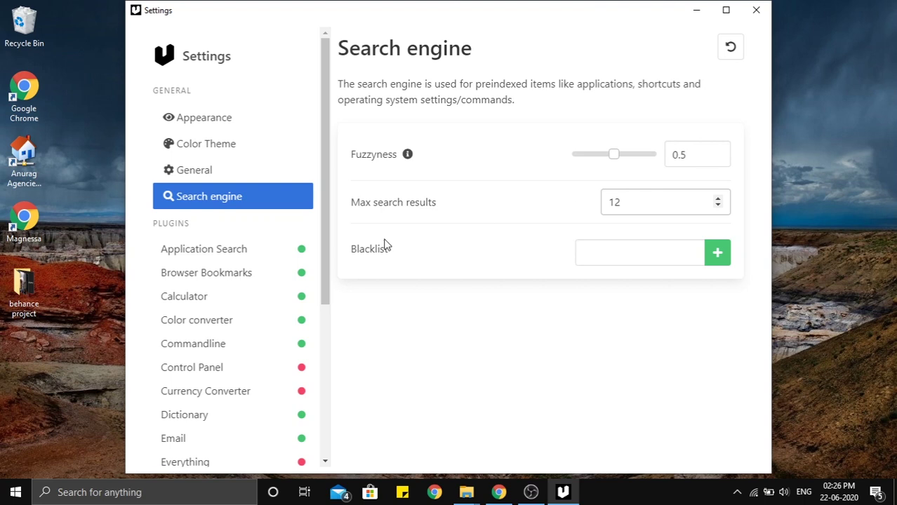
pyautogui.click(207, 171)
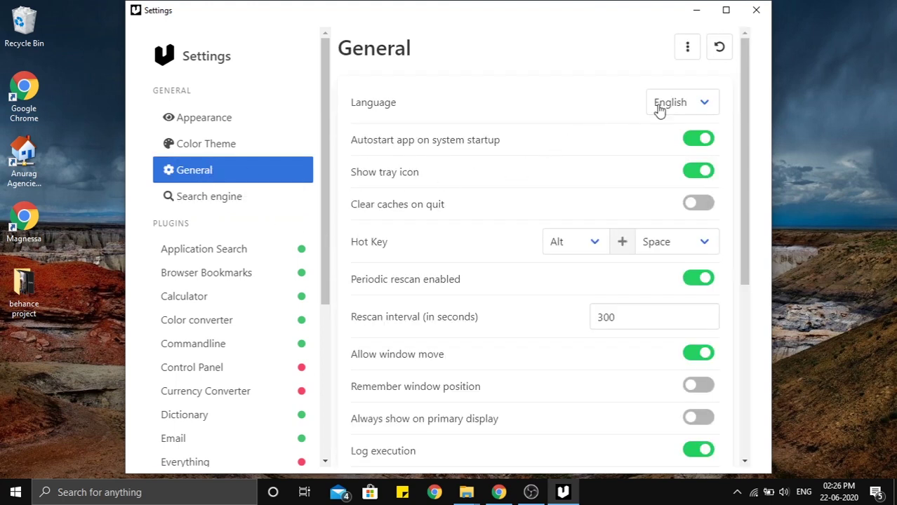
pyautogui.scroll(-5, 706, 231)
pyautogui.scroll(-1, 704, 293)
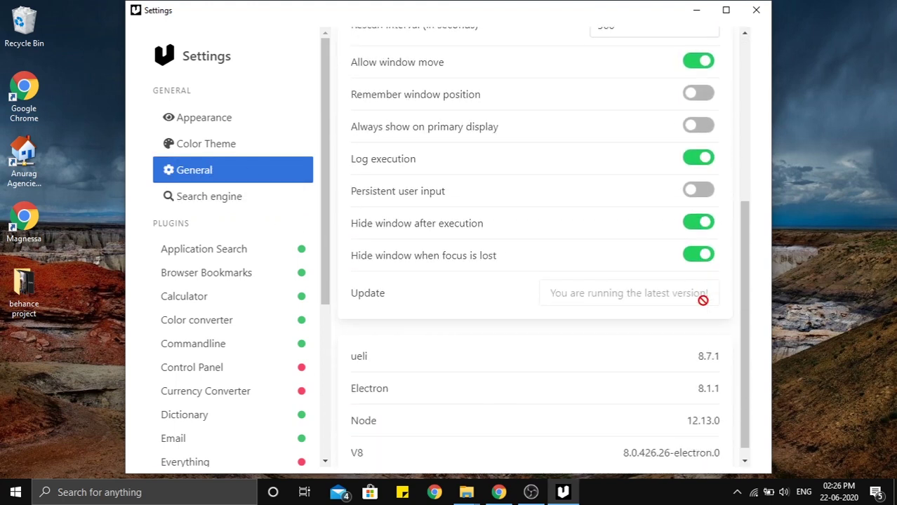
pyautogui.click(756, 10)
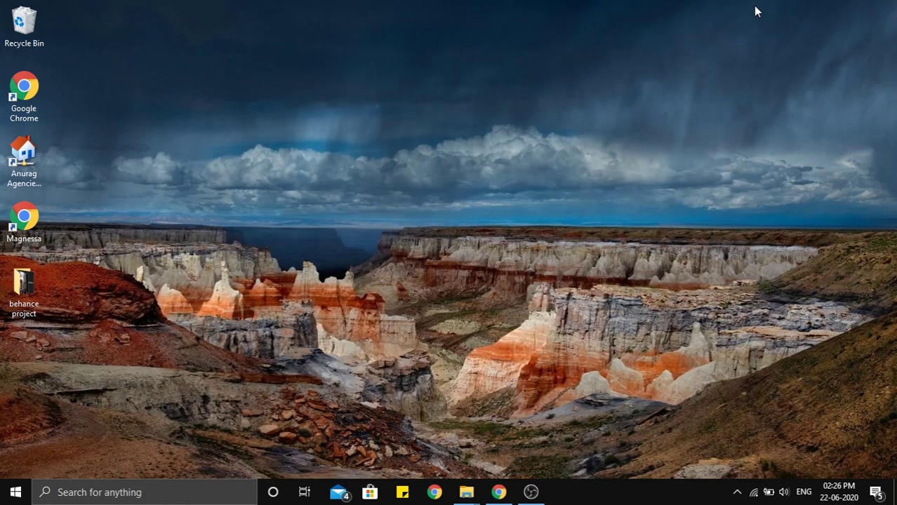
# Step: Search for "adobe" in the Windows search and close the results
pyautogui.click(189, 492)
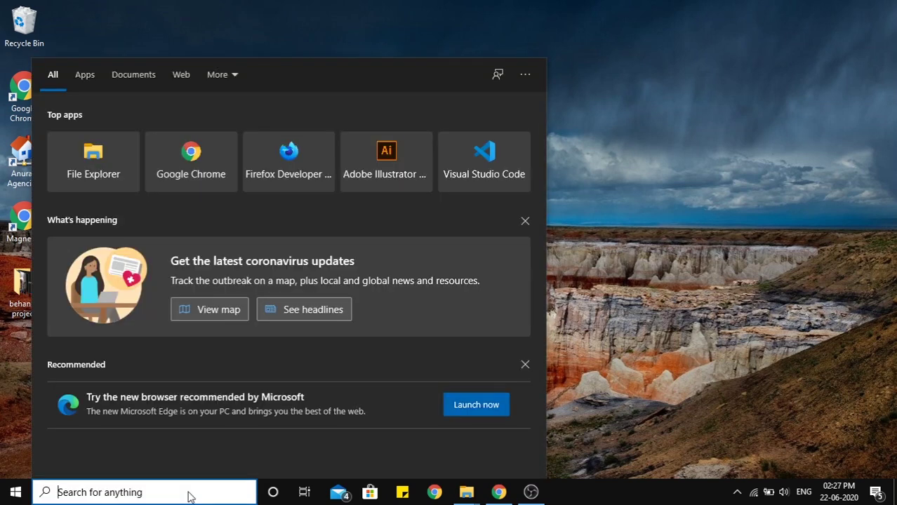
pyautogui.write('adobe')
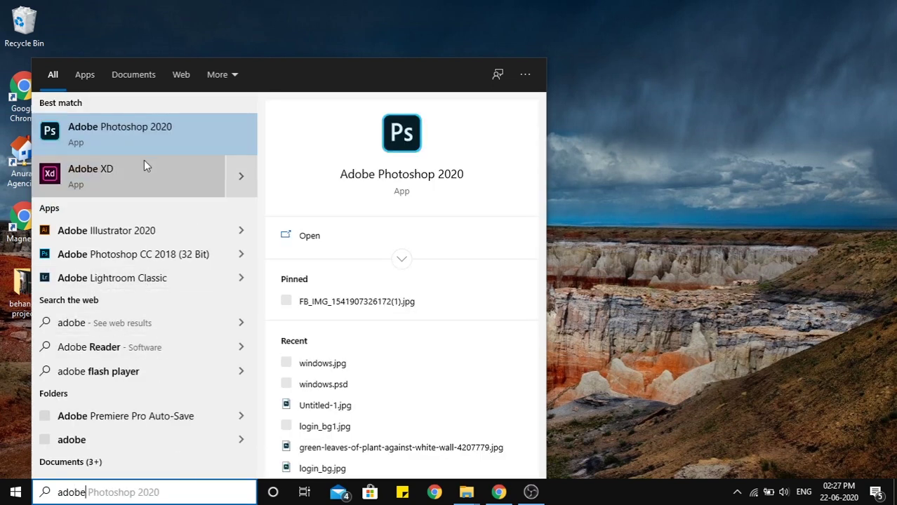
pyautogui.click(657, 257)
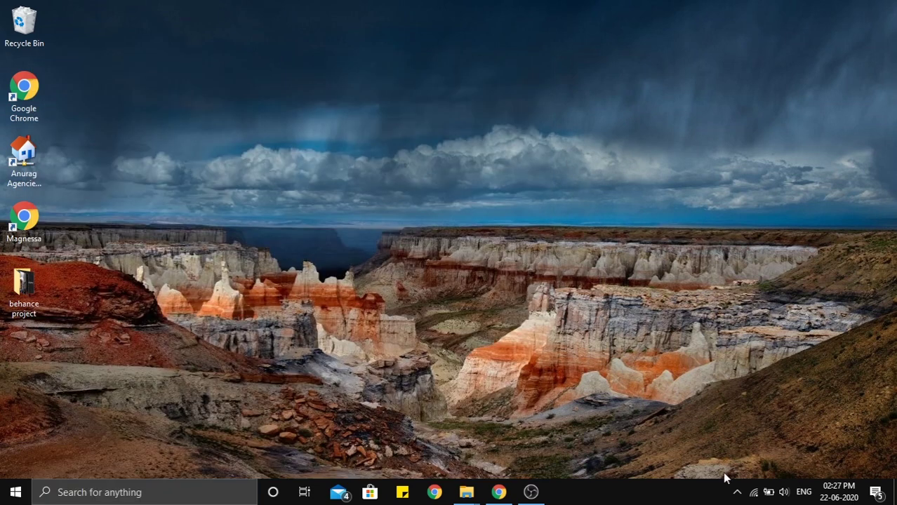
# Step: Bring up the ueli launcher, search for "adobe", and clear the query
pyautogui.hotkey('alt', 'space')
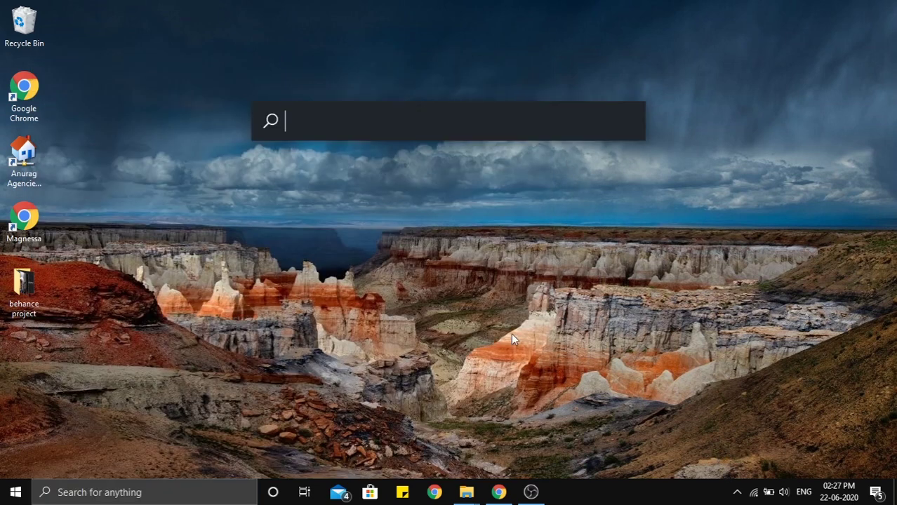
pyautogui.write('adobe')
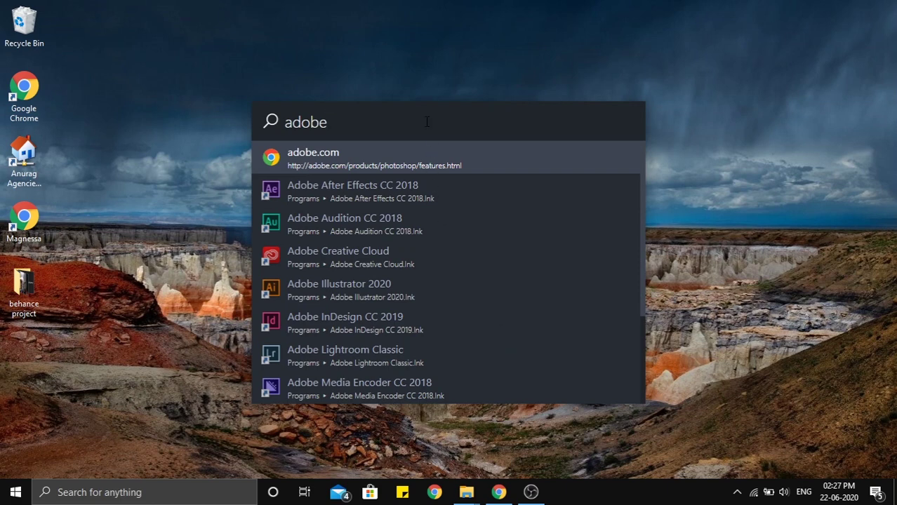
pyautogui.moveTo(426, 123); pyautogui.dragTo(279, 133)
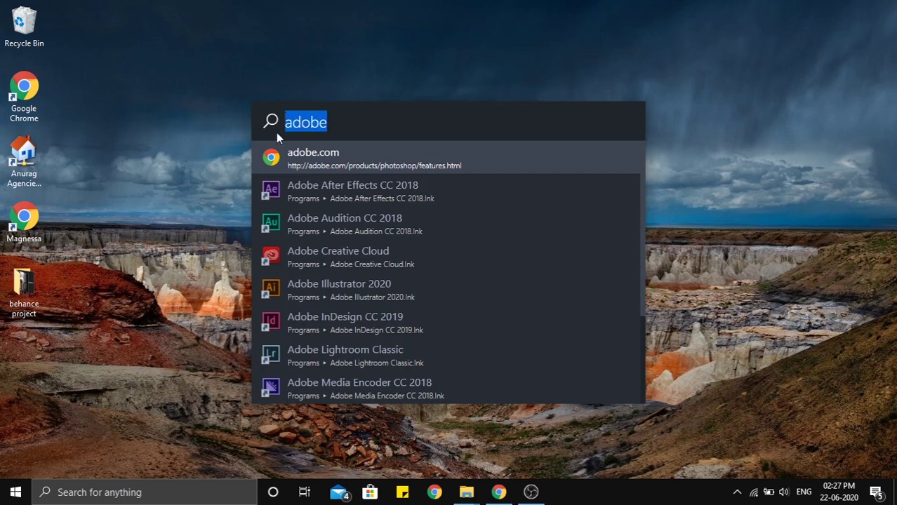
pyautogui.press('BackSpace')
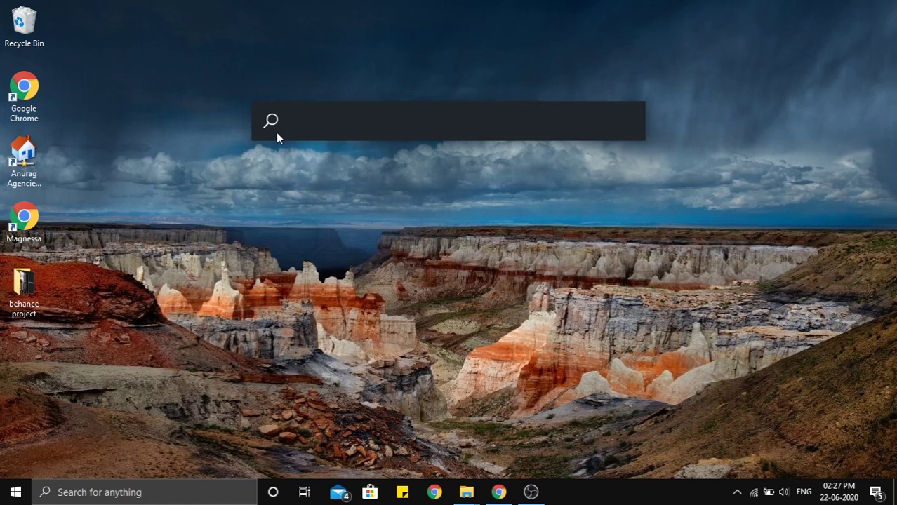
# Step: Calculate 4+6 in the launcher and clear the expression
pyautogui.write('4+6')
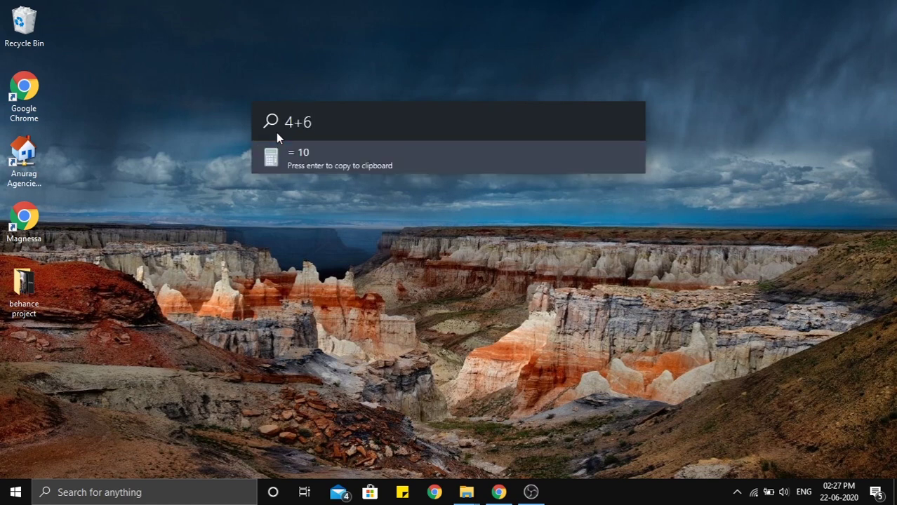
pyautogui.press('BackSpace')
pyautogui.press('BackSpace')
pyautogui.press('BackSpace')
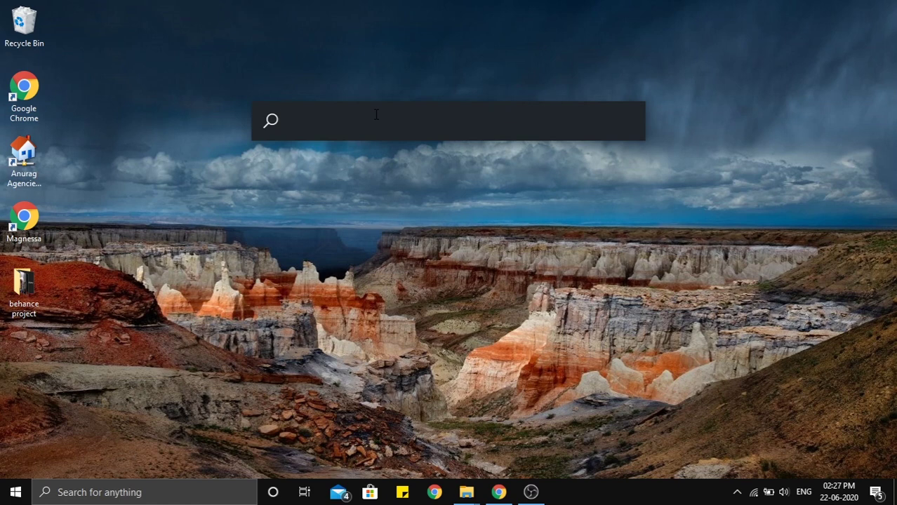
# Step: Open facebook.com in the browser directly from the launcher
pyautogui.write('f')
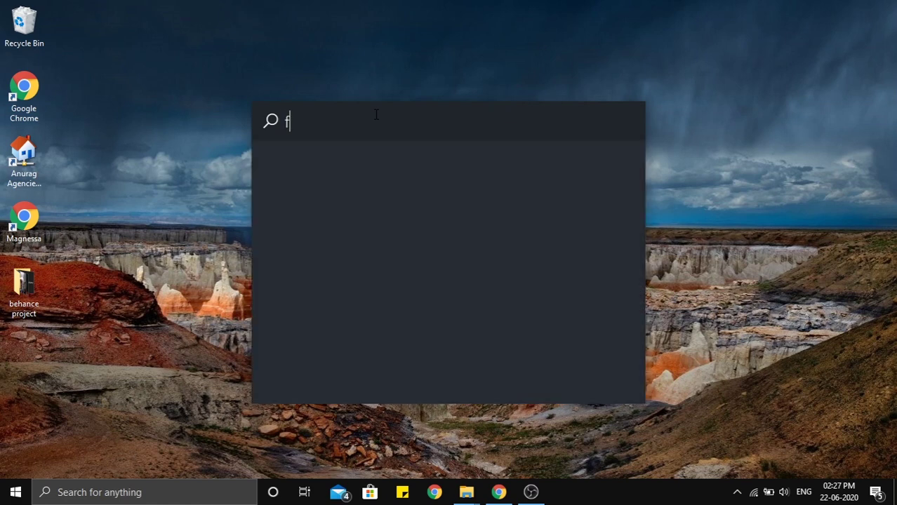
pyautogui.write('acebook.com')
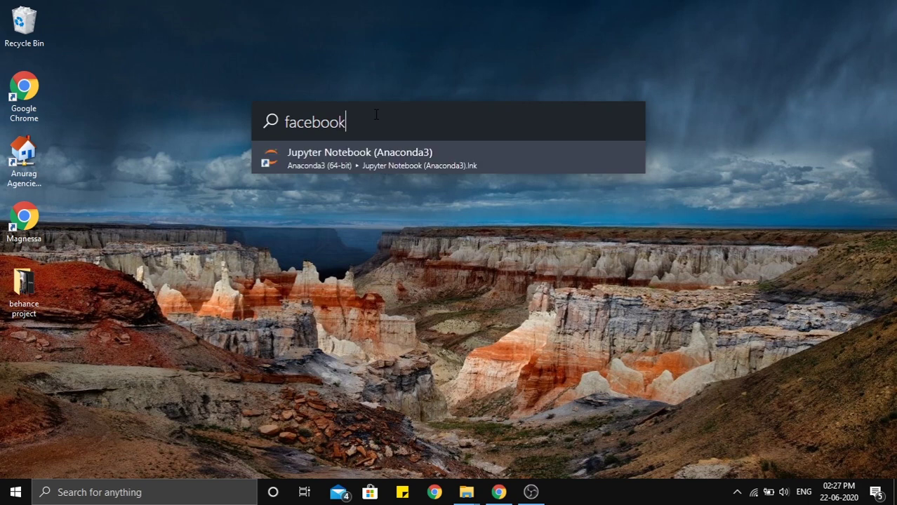
pyautogui.press('Return')
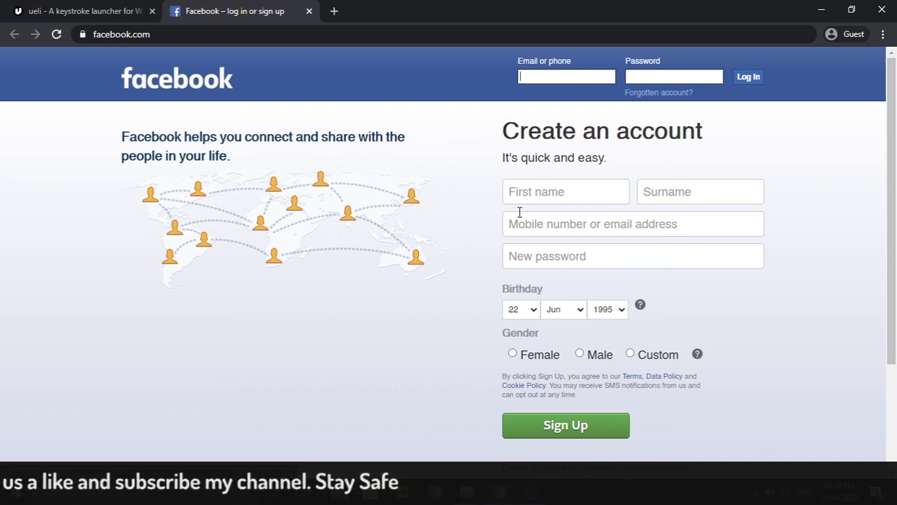
# Step: Close the Facebook tab and minimize the browser to return to the desktop
pyautogui.click(309, 11)
pyautogui.click(868, 14)
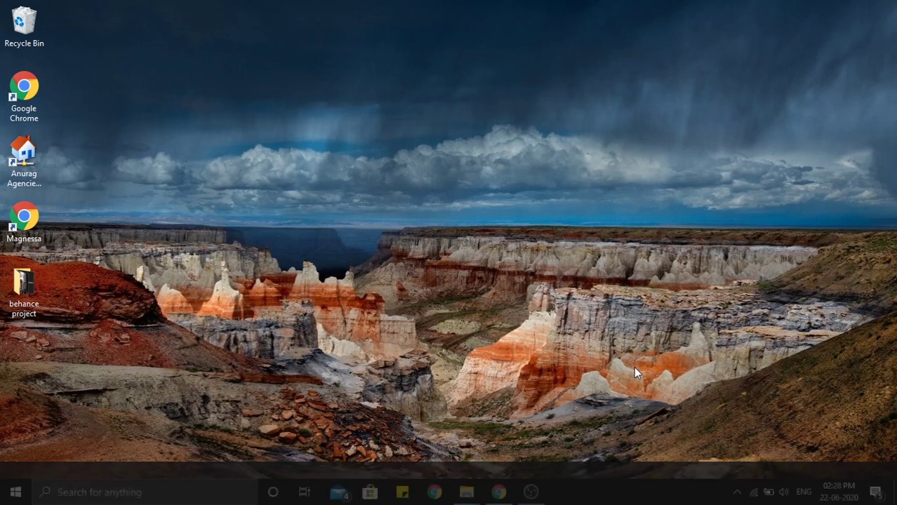
# Step: Show the ueli launcher through its system tray icon and search it for "music"
pyautogui.hotkey('alt', 'space')
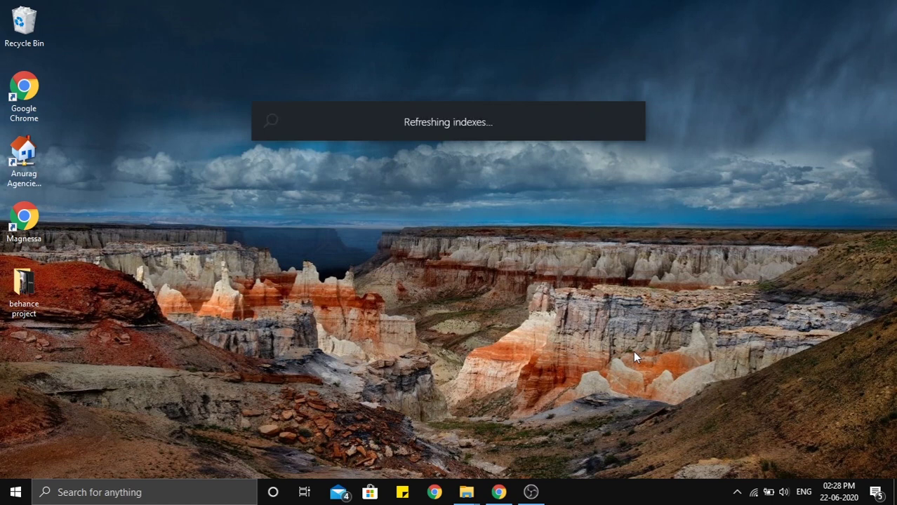
pyautogui.press('Escape')
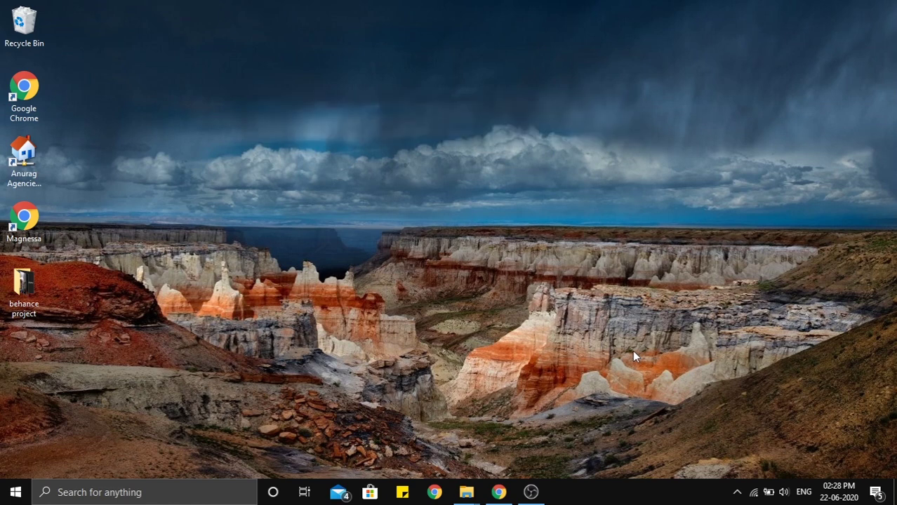
pyautogui.click(737, 492)
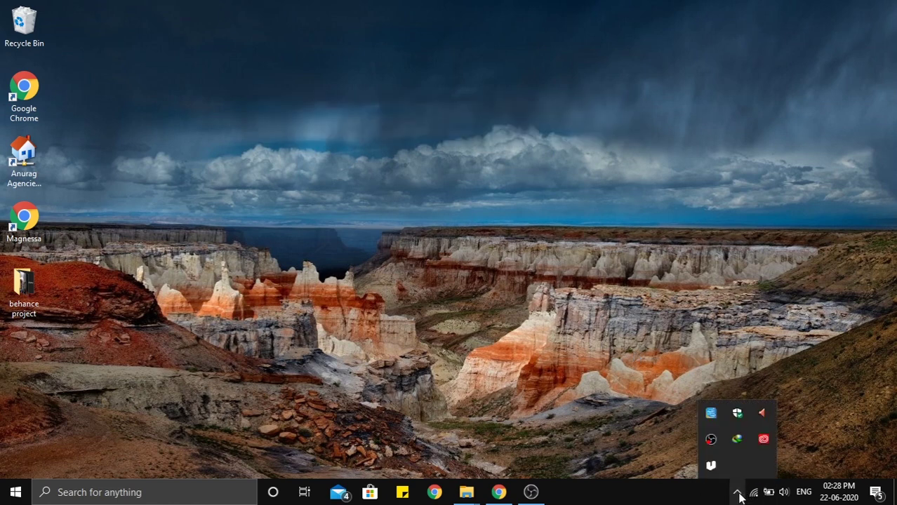
pyautogui.rightClick(712, 465)
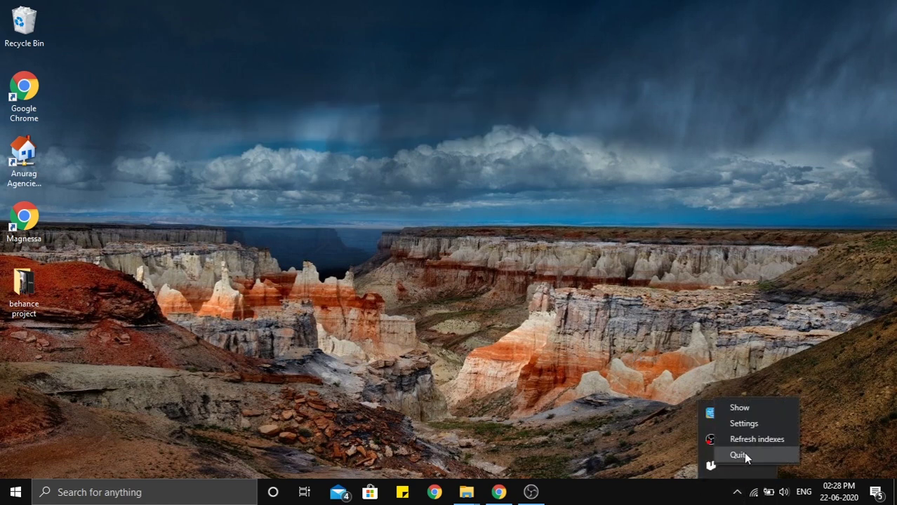
pyautogui.click(739, 408)
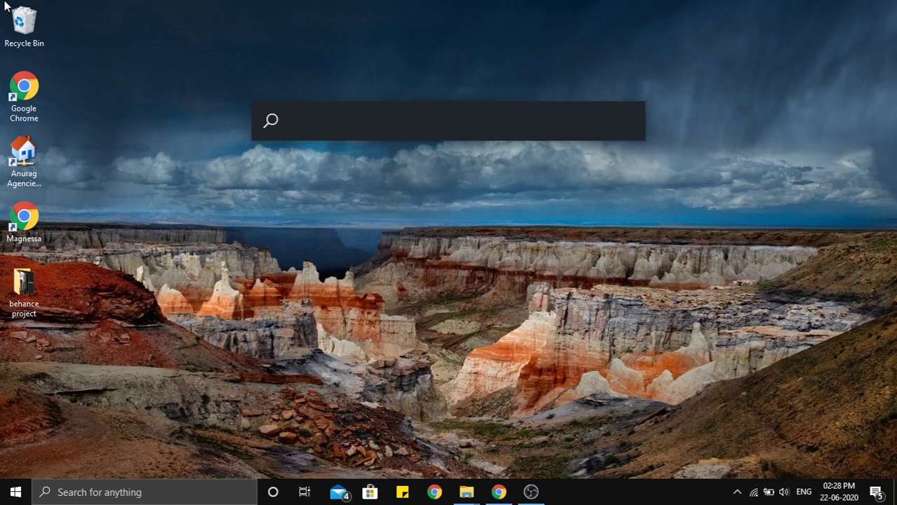
pyautogui.write('music')
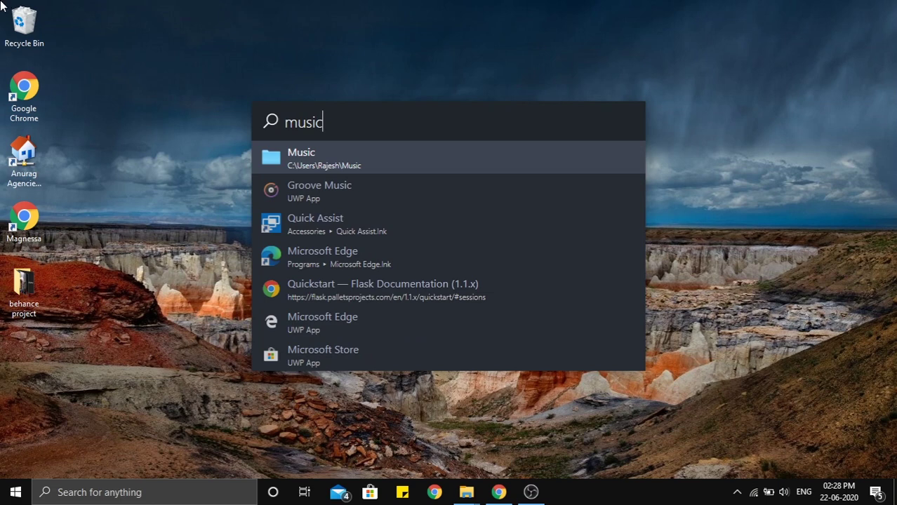
# Step: Search for "music" in the Windows search for comparison and close the results
pyautogui.click(144, 500)
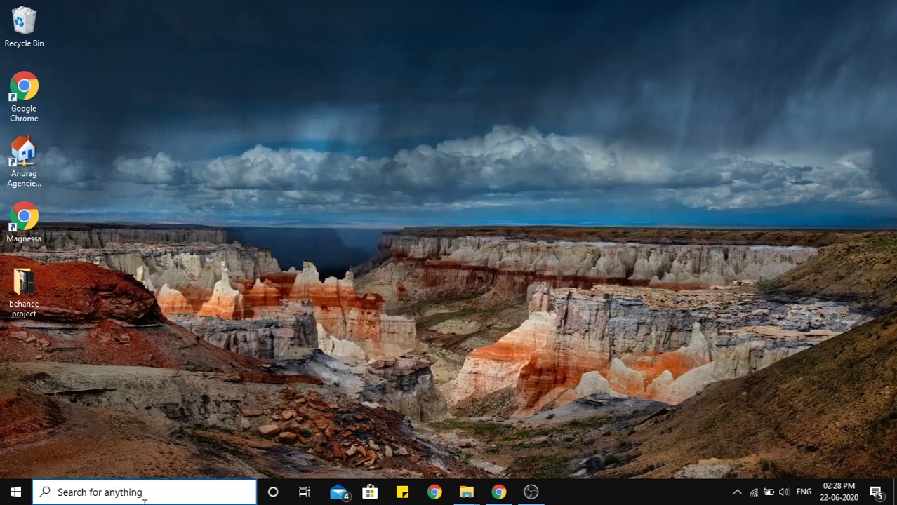
pyautogui.write('muisc')
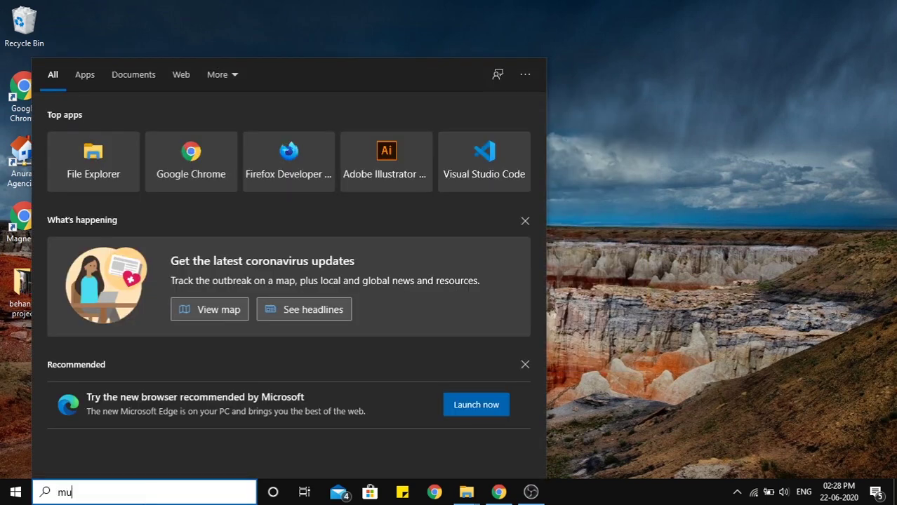
pyautogui.press('BackSpace')
pyautogui.press('BackSpace')
pyautogui.press('BackSpace')
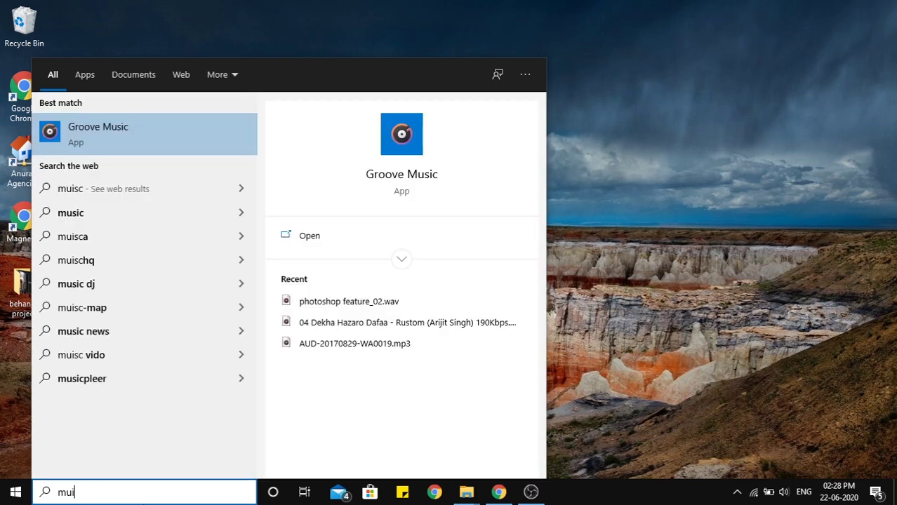
pyautogui.write('sic')
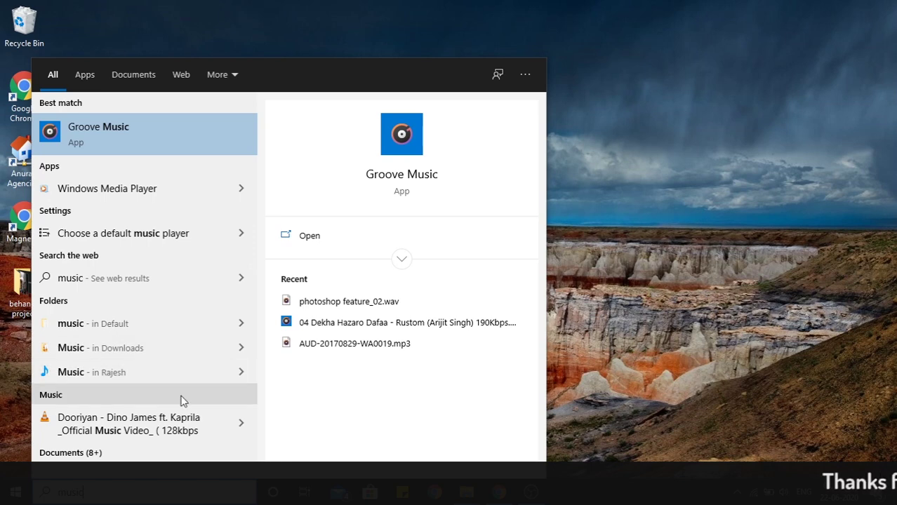
pyautogui.press('Escape')
# Step: Open the Music folder on Local Disk (E:) in File Explorer
pyautogui.moveTo(467, 493)
pyautogui.click(546, 427)
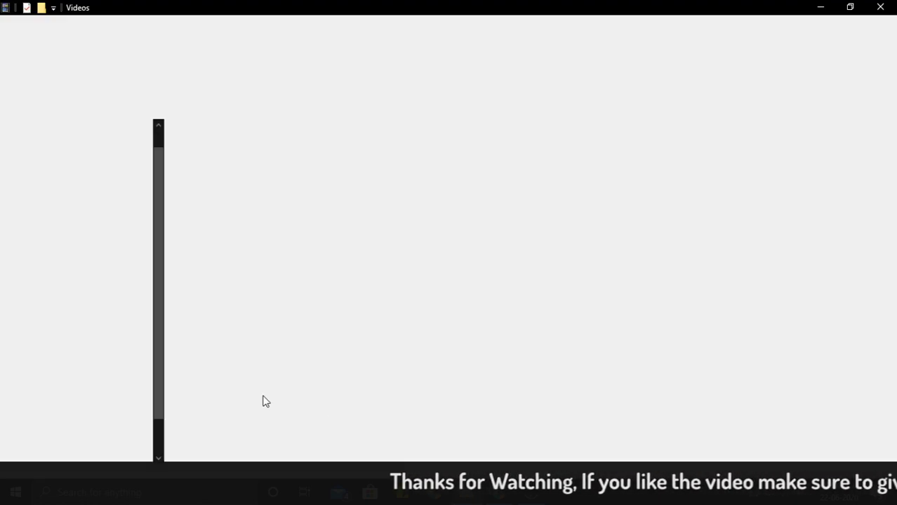
pyautogui.click(111, 408)
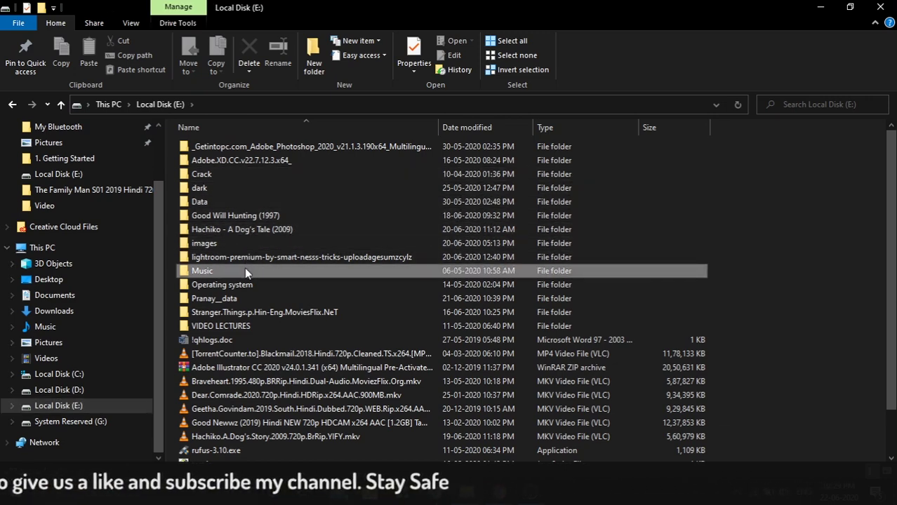
pyautogui.doubleClick(245, 268)
pyautogui.doubleClick(258, 231)
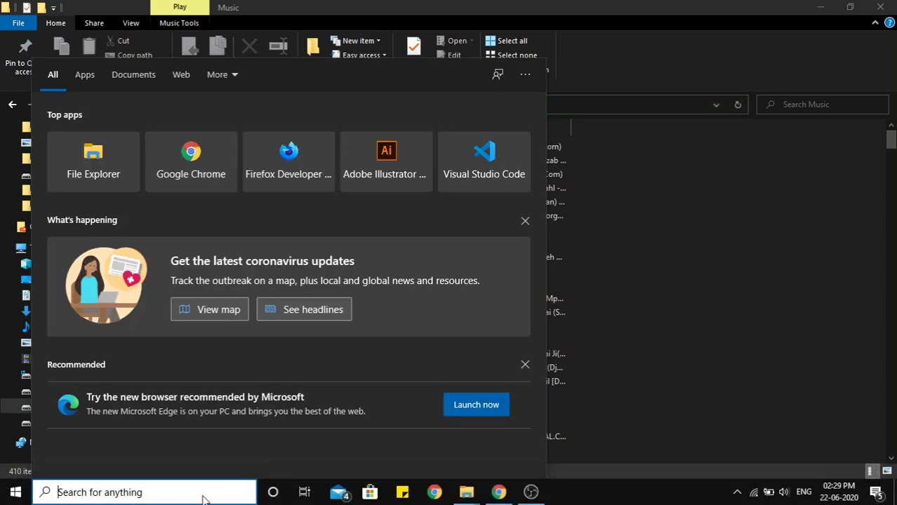
# Step: Search for "music" in the ueli launcher over the open folder, dismiss it, and minimize the folder window
pyautogui.hotkey('alt', 'space')
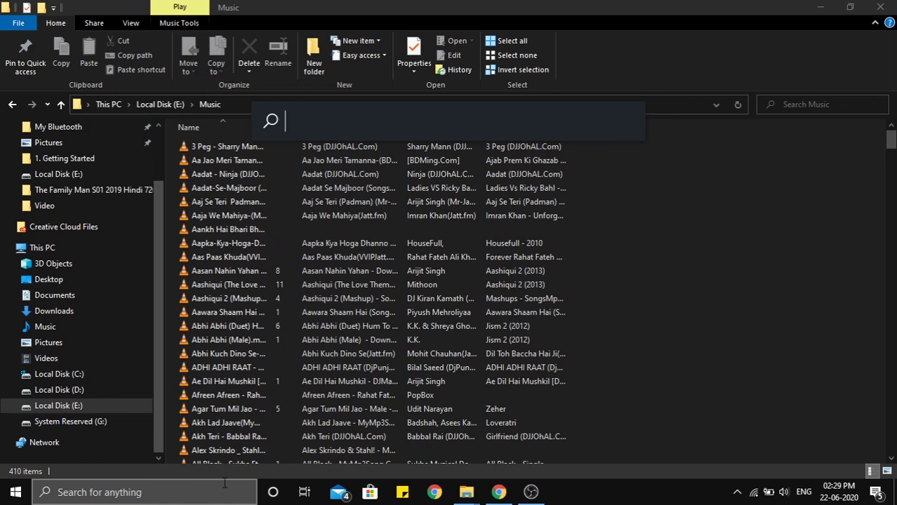
pyautogui.write('mm')
pyautogui.press('BackSpace')
pyautogui.write('usic')
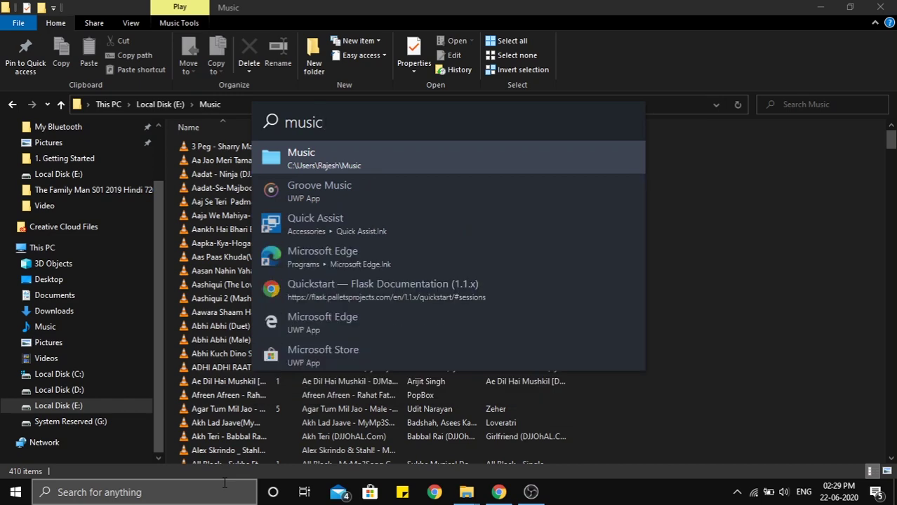
pyautogui.click(851, 313)
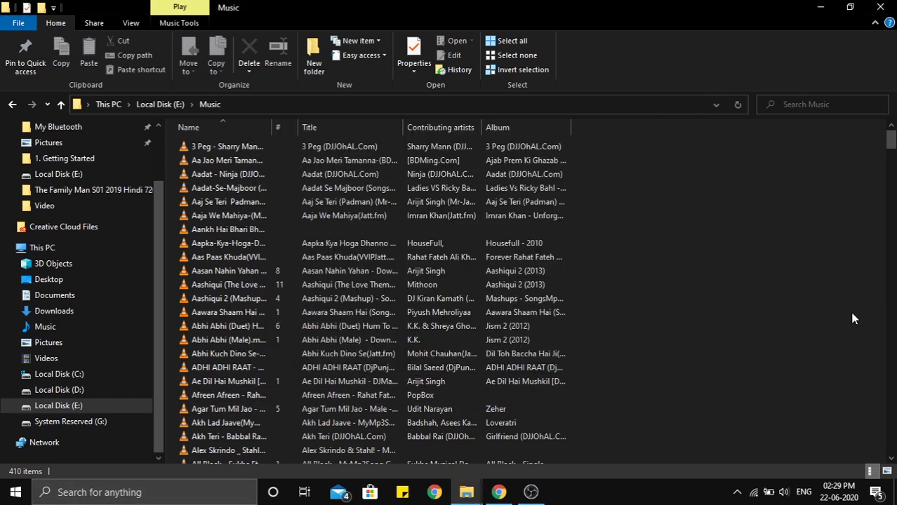
pyautogui.click(820, 7)
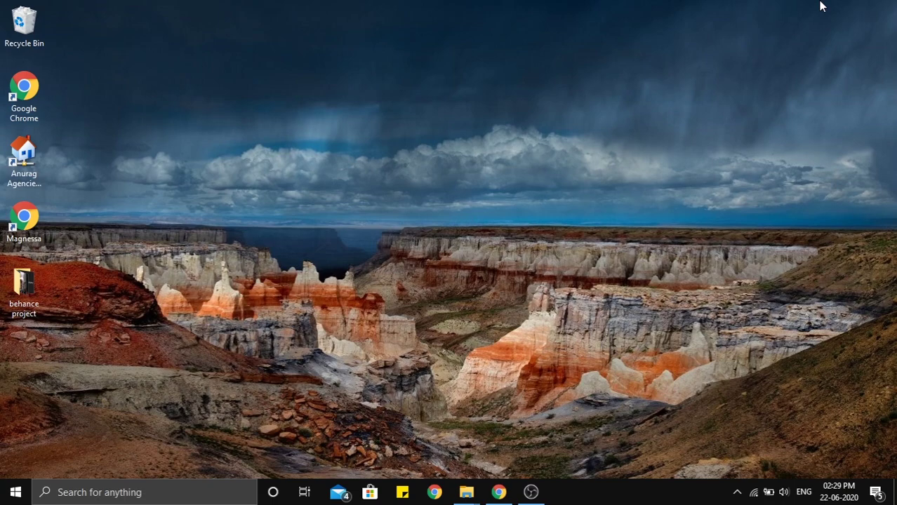
# Step: Switch back to the ueli website in Chrome and view its Home page and the feature list on the Features page
pyautogui.click(499, 492)
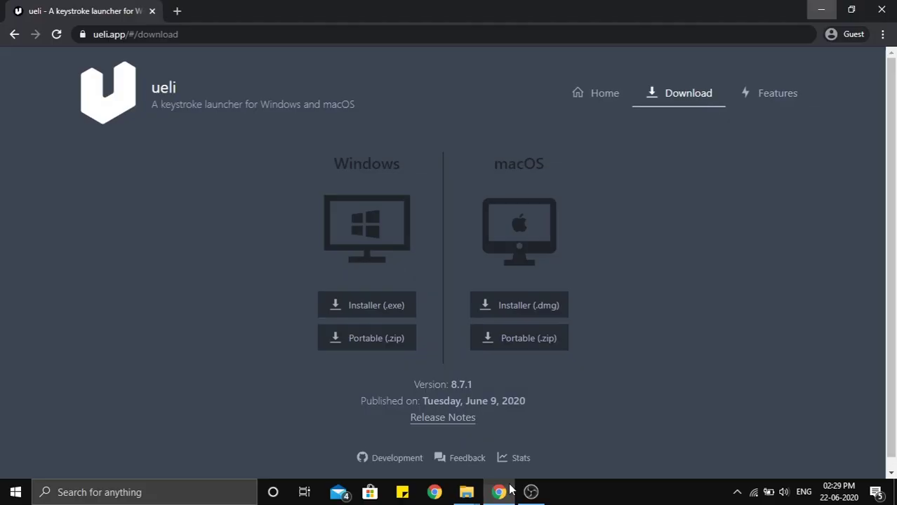
pyautogui.click(609, 95)
pyautogui.hotkey('alt', 'space')
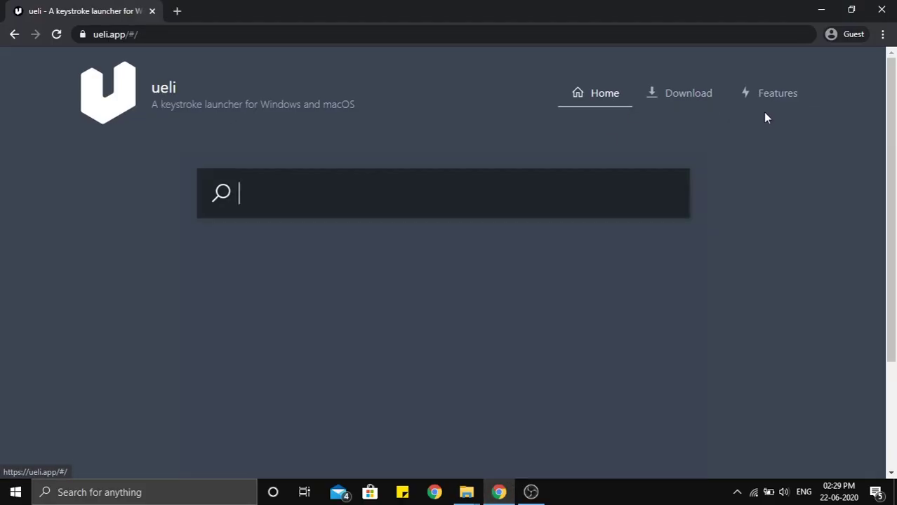
pyautogui.write('adobe photo')
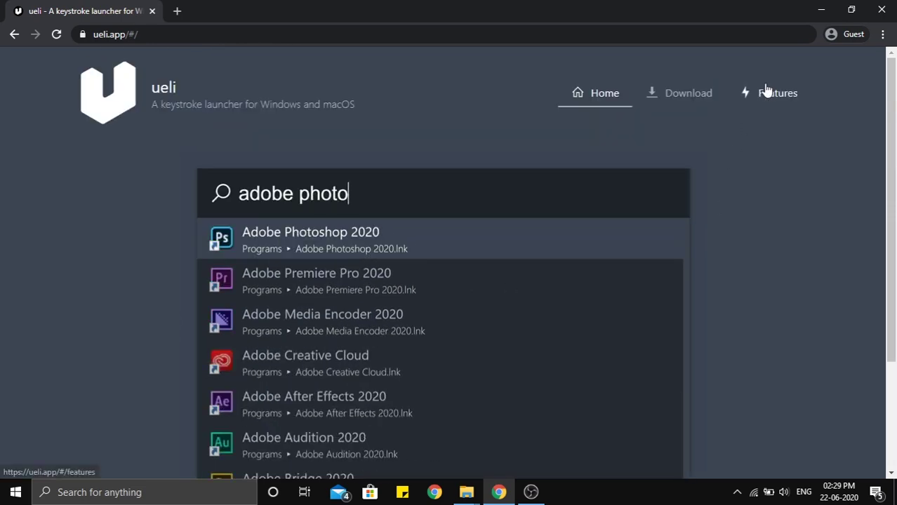
pyautogui.click(765, 89)
pyautogui.scroll(-3, 133, 316)
pyautogui.hotkey('alt', 'space')
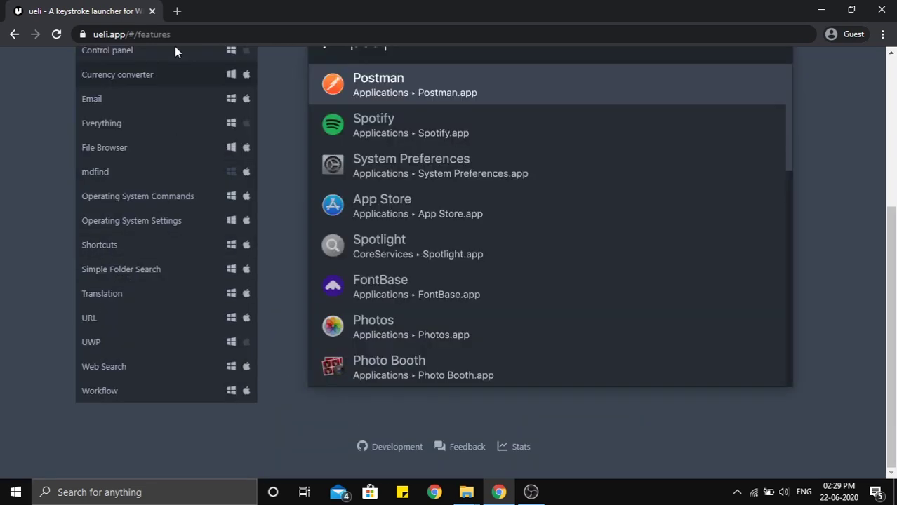